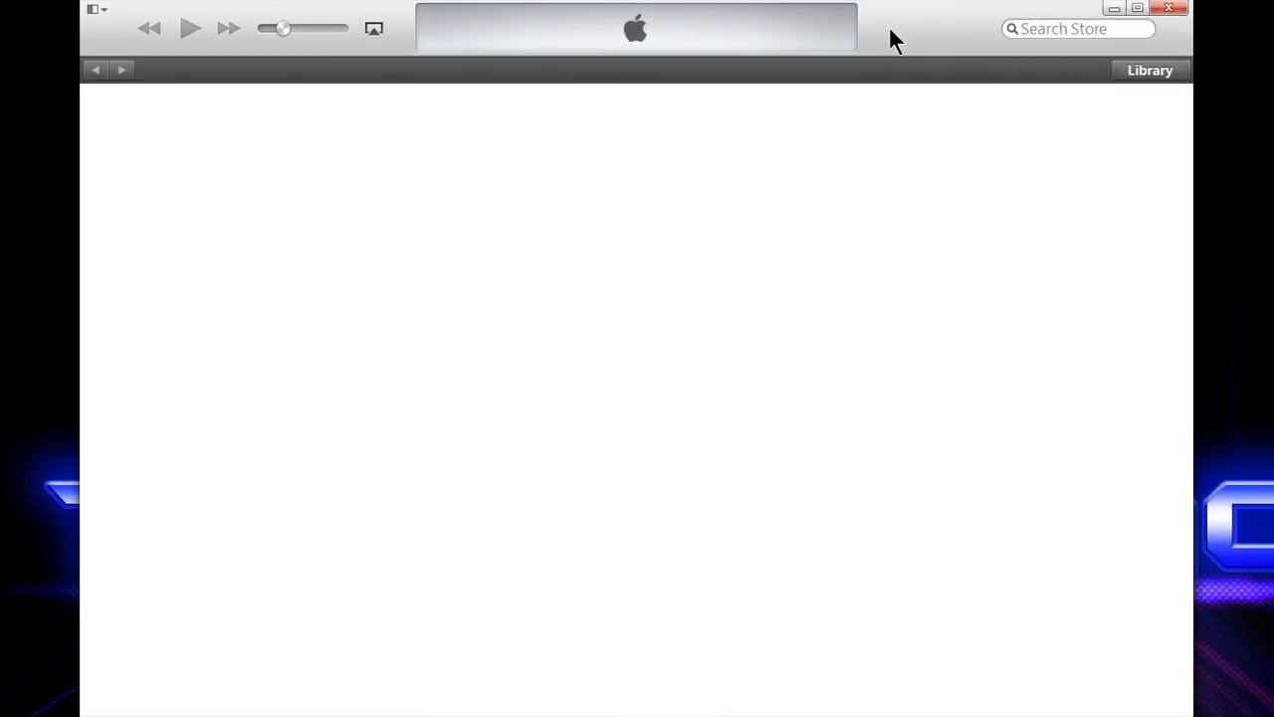
{"action": "key", "text": "ctrl+s"}
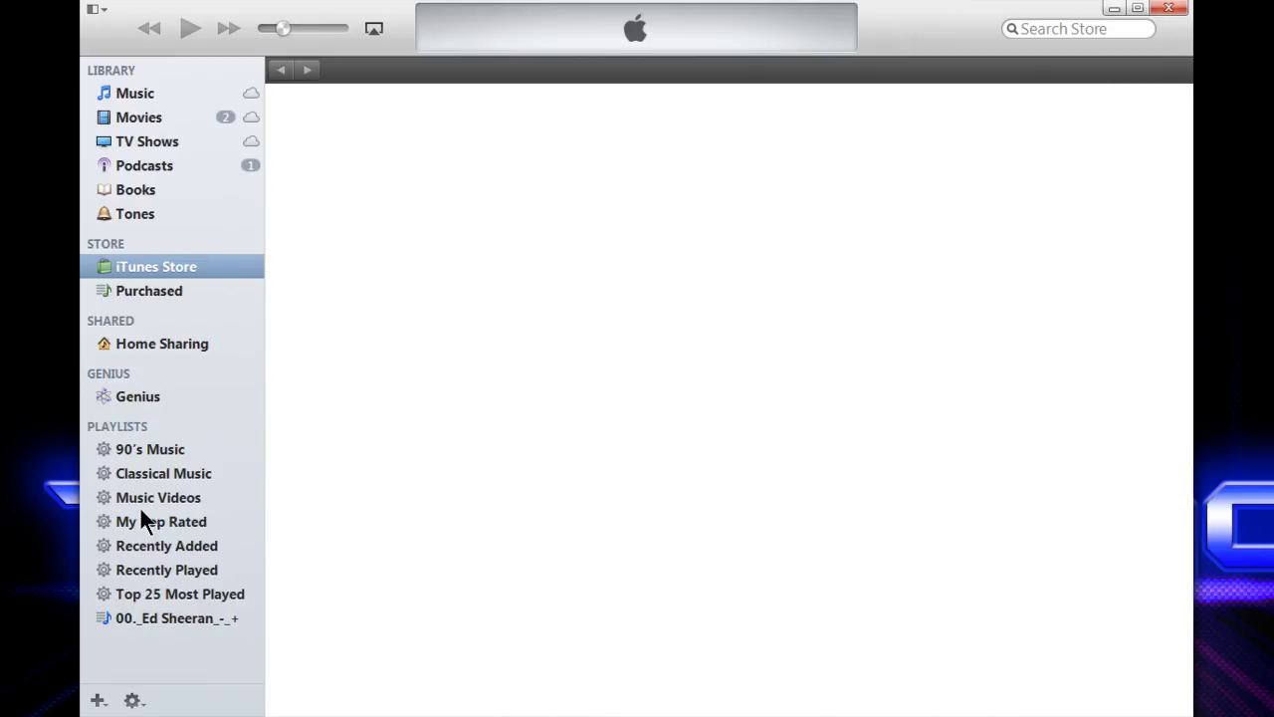
{"action": "key", "text": "ctrl+s"}
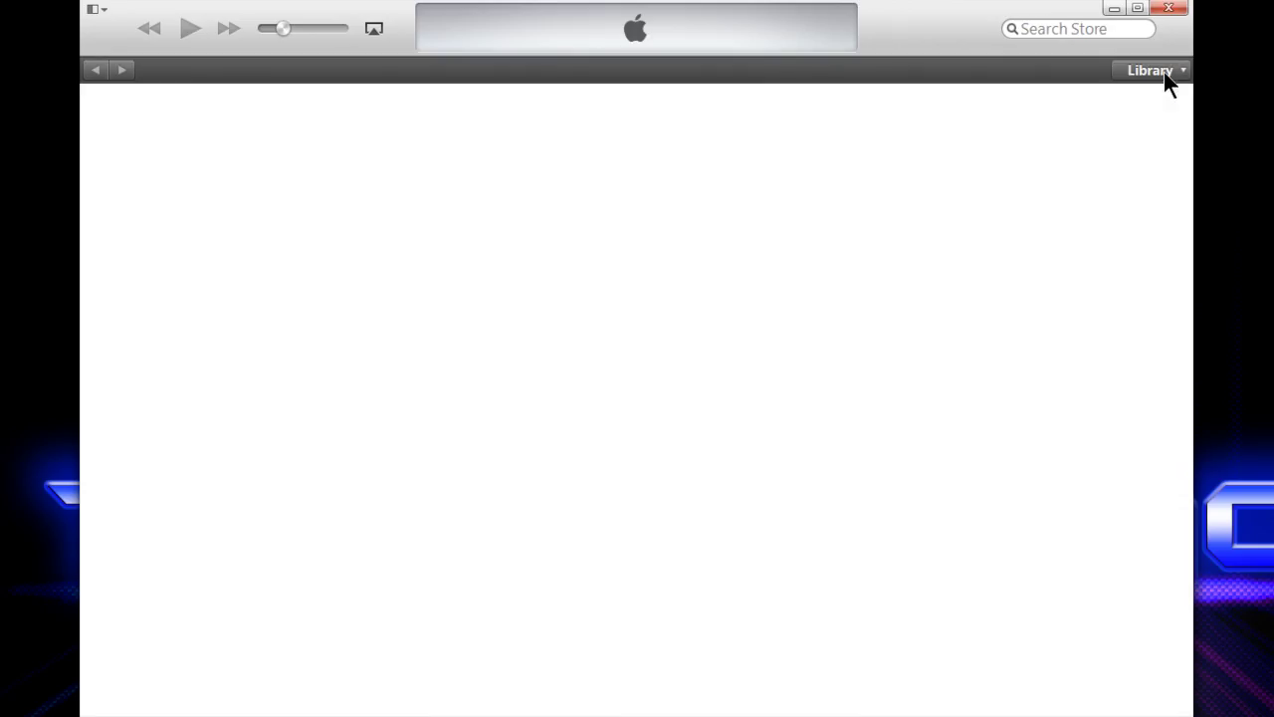
{"action": "left_click", "coordinate": [1163, 72]}
{"action": "left_click", "coordinate": [1150, 71]}
{"action": "key", "text": "ctrl+s"}
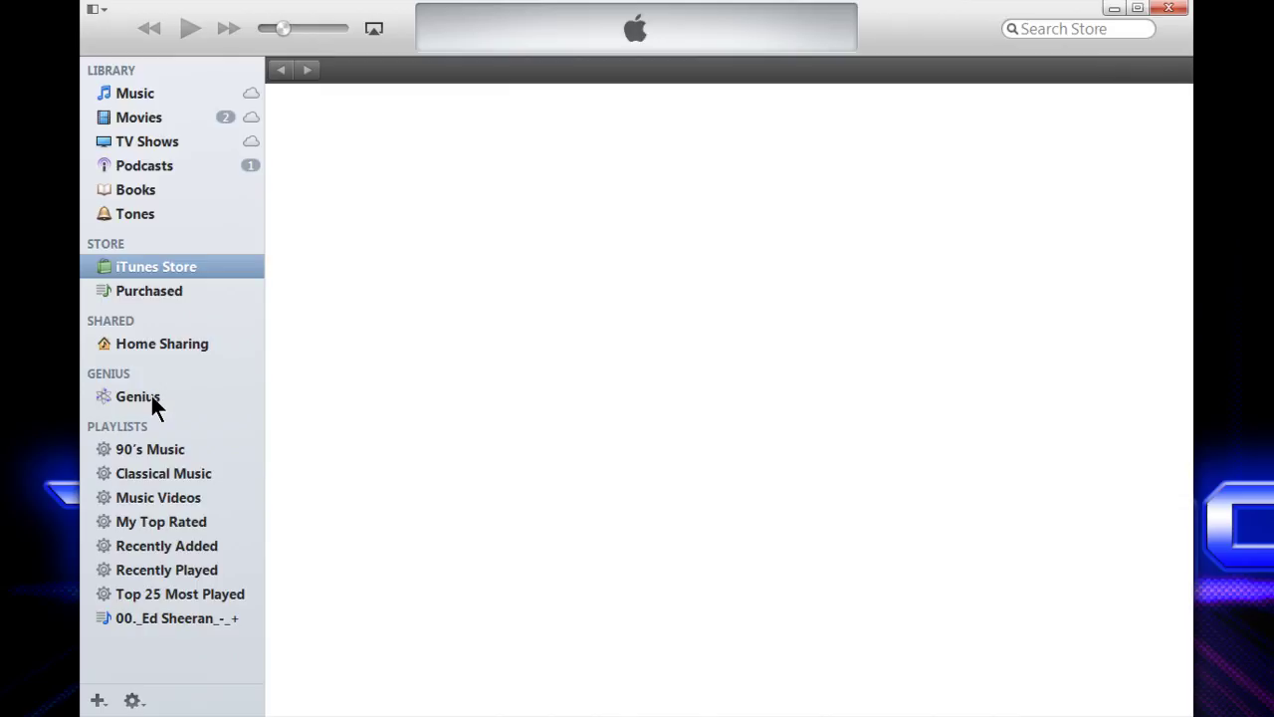
{"action": "key", "text": "ctrl+b"}
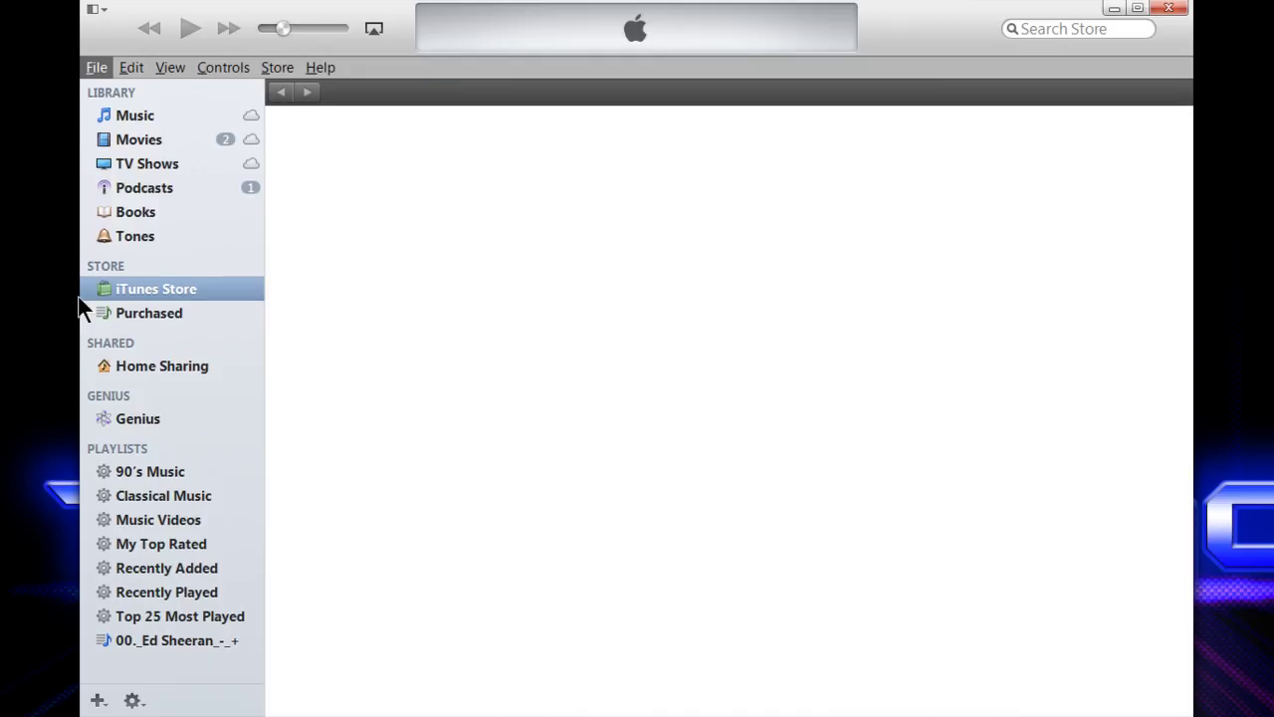
{"action": "left_click", "coordinate": [171, 68]}
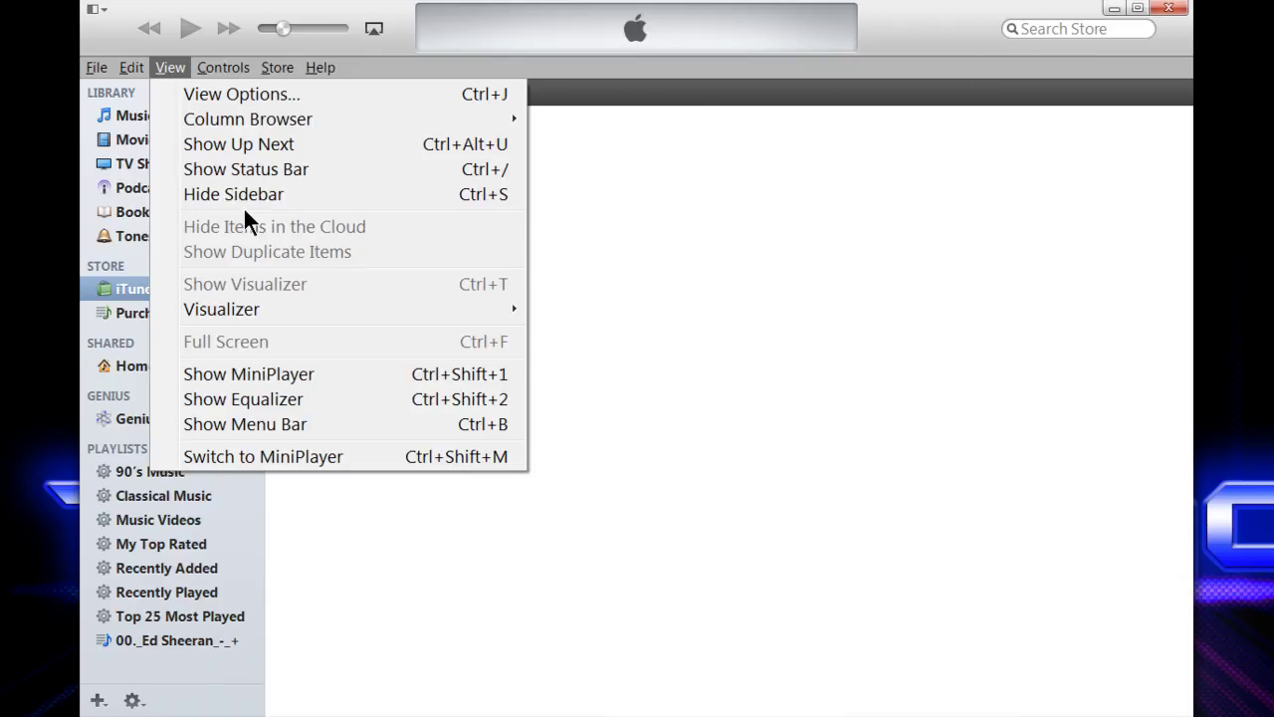
{"action": "left_click", "coordinate": [702, 243]}
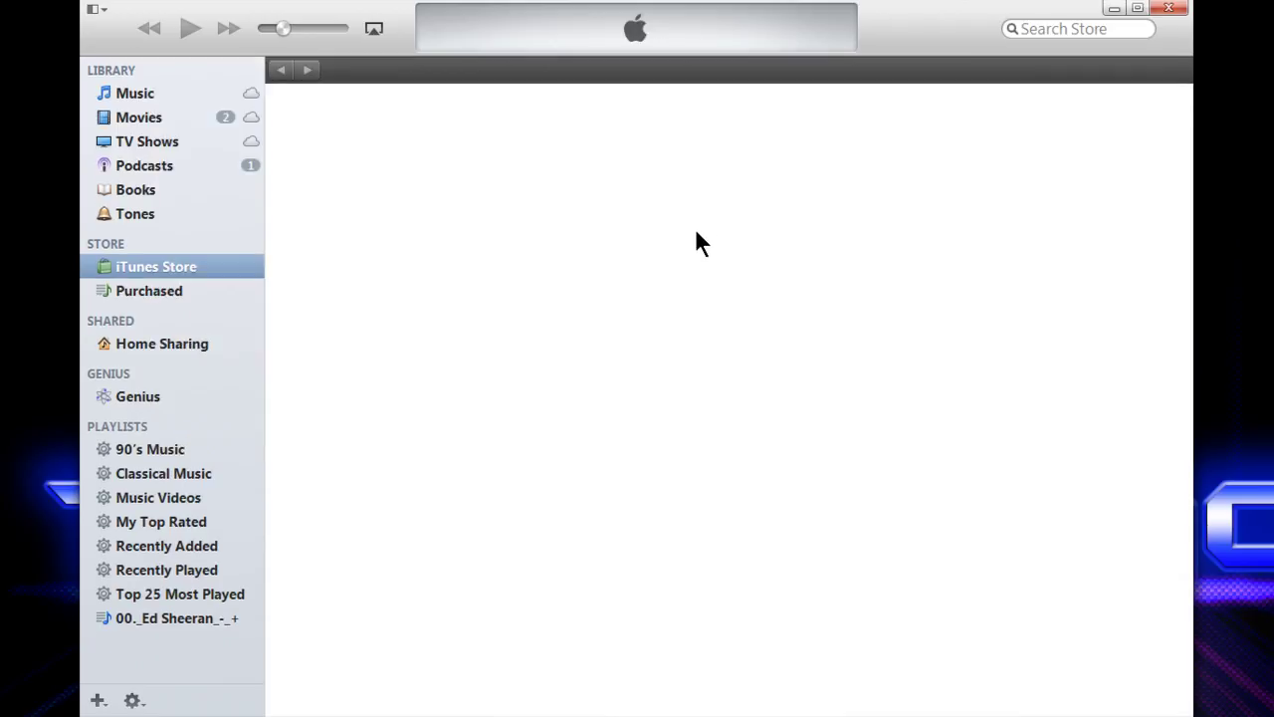